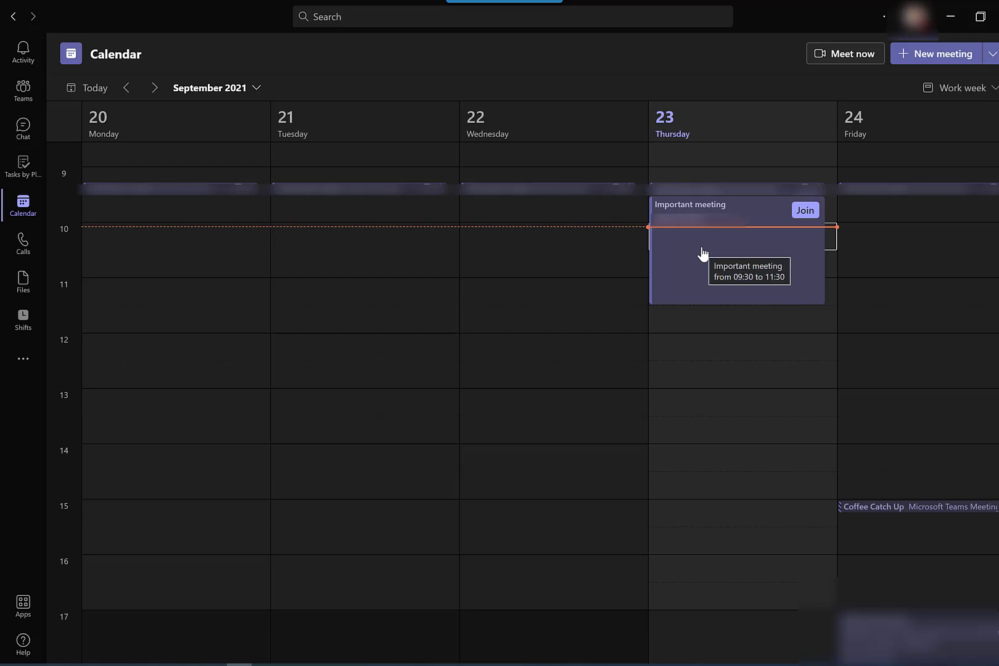
Open the Important meeting on Thursday 23 September for editing and add the Forms app to it as a tab.
click(702, 253)
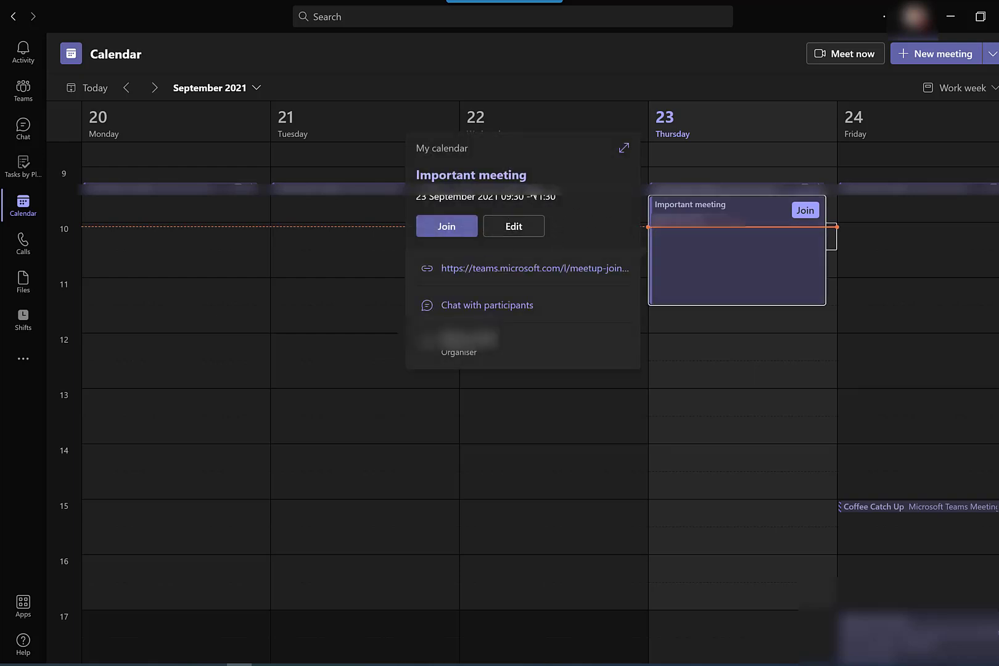
click(526, 228)
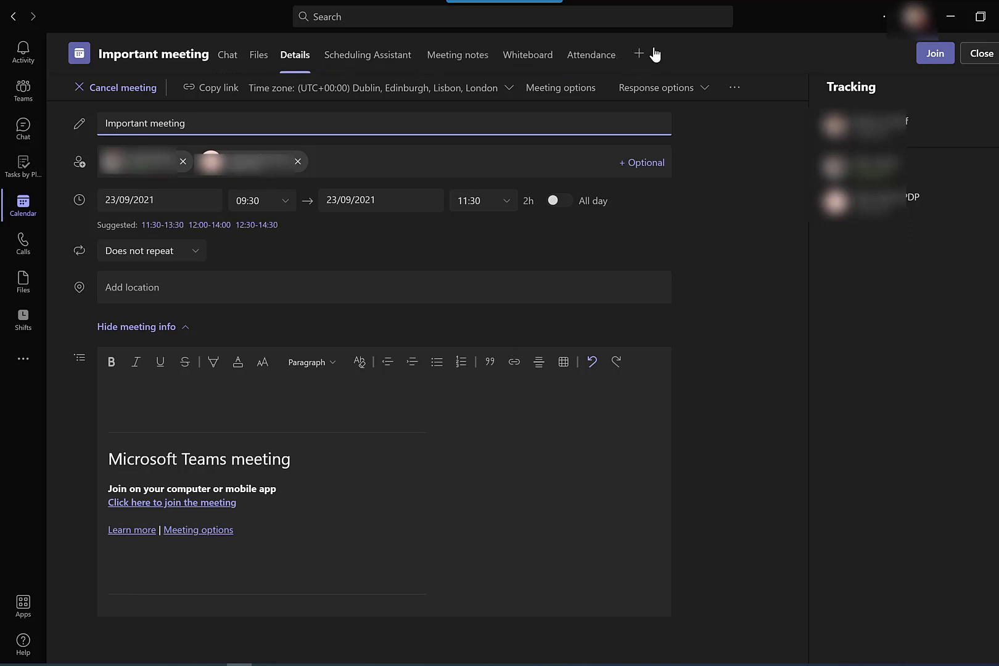
click(639, 59)
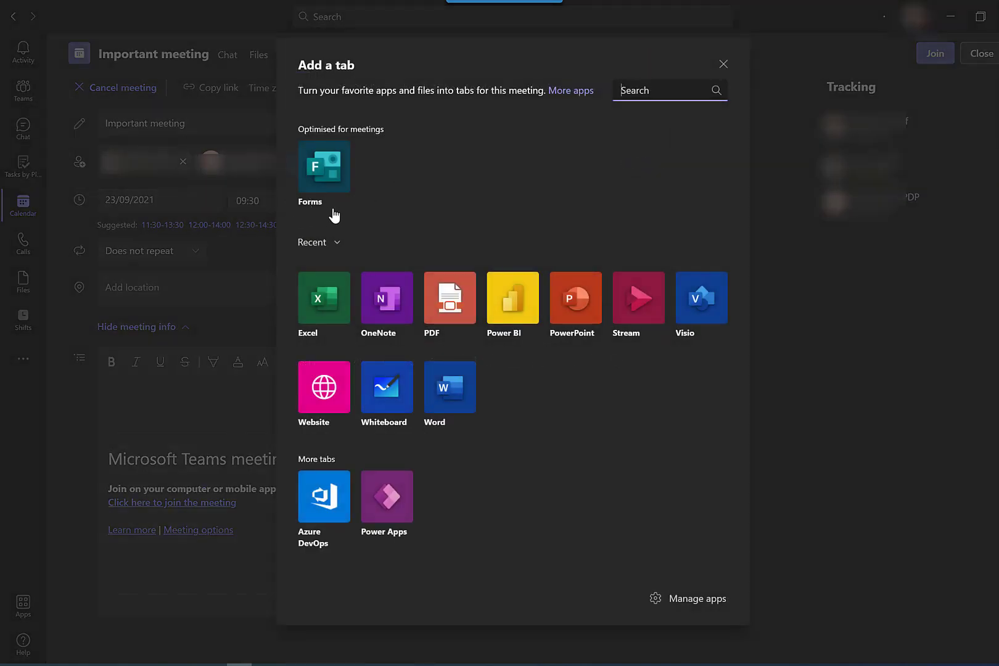
click(327, 177)
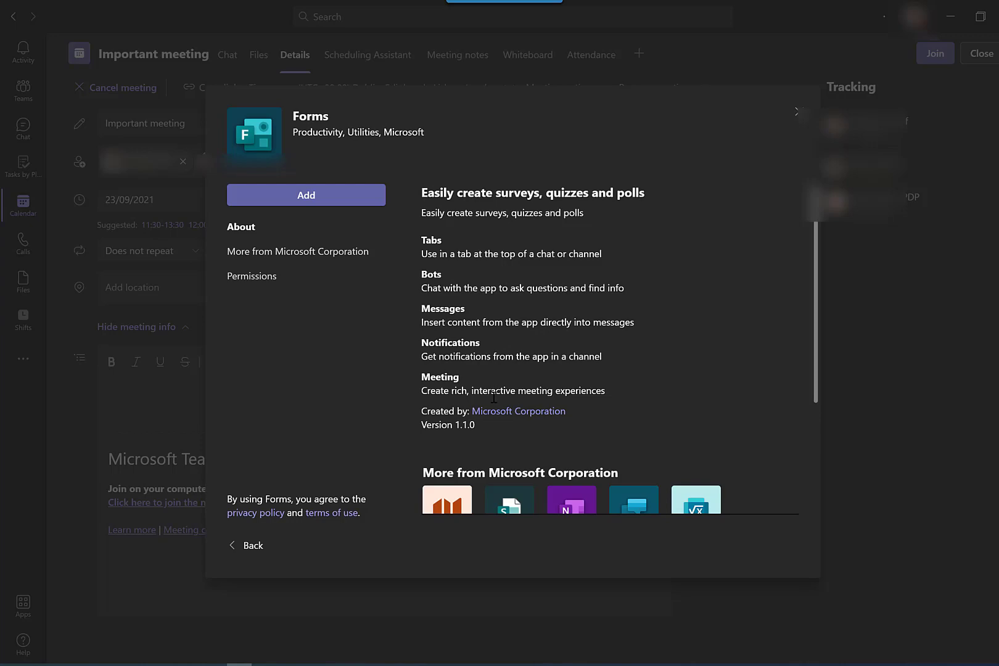
click(293, 198)
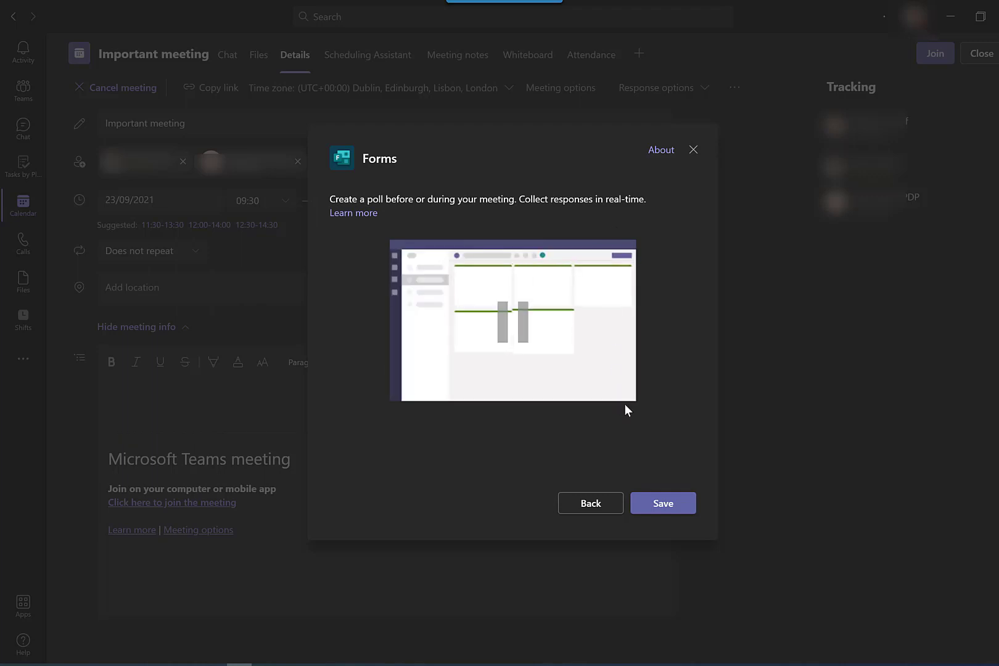
click(657, 505)
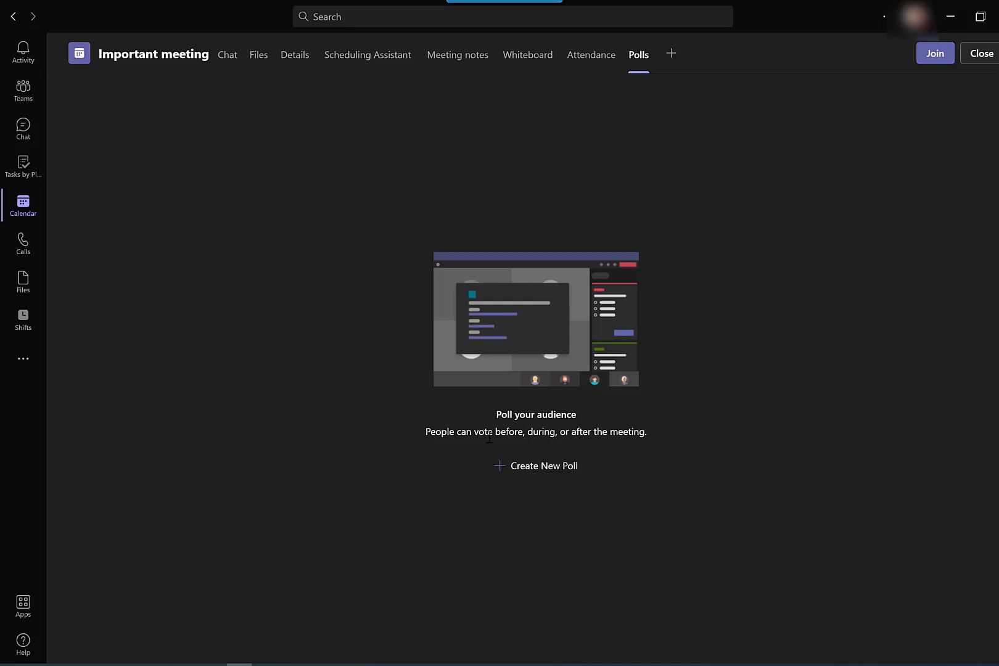
Create a multiple choice poll with the question "Which would you prefer to celebrate with?".
click(544, 467)
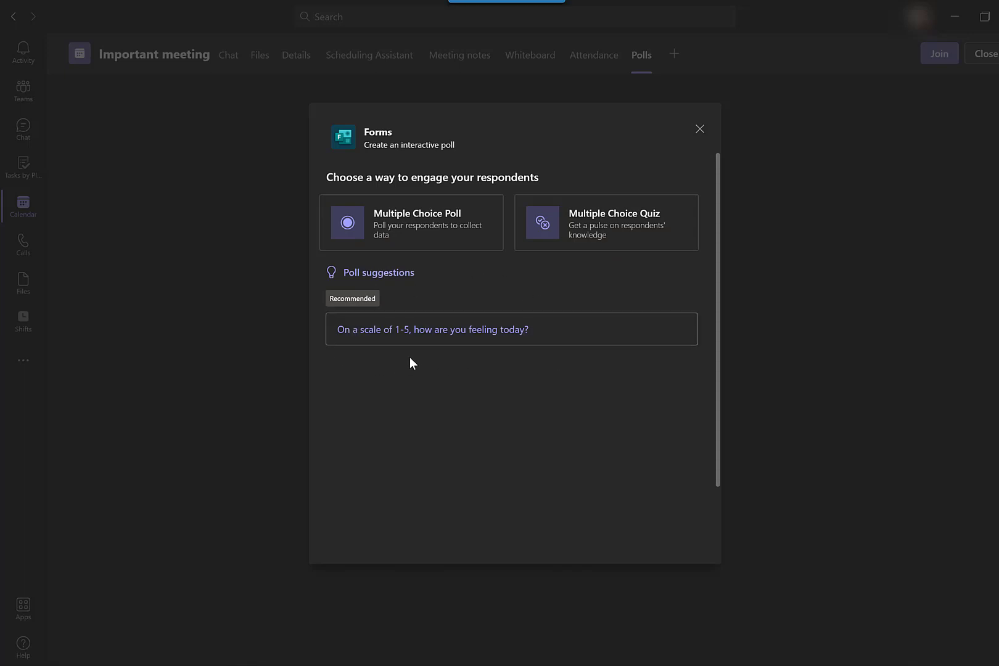
click(450, 226)
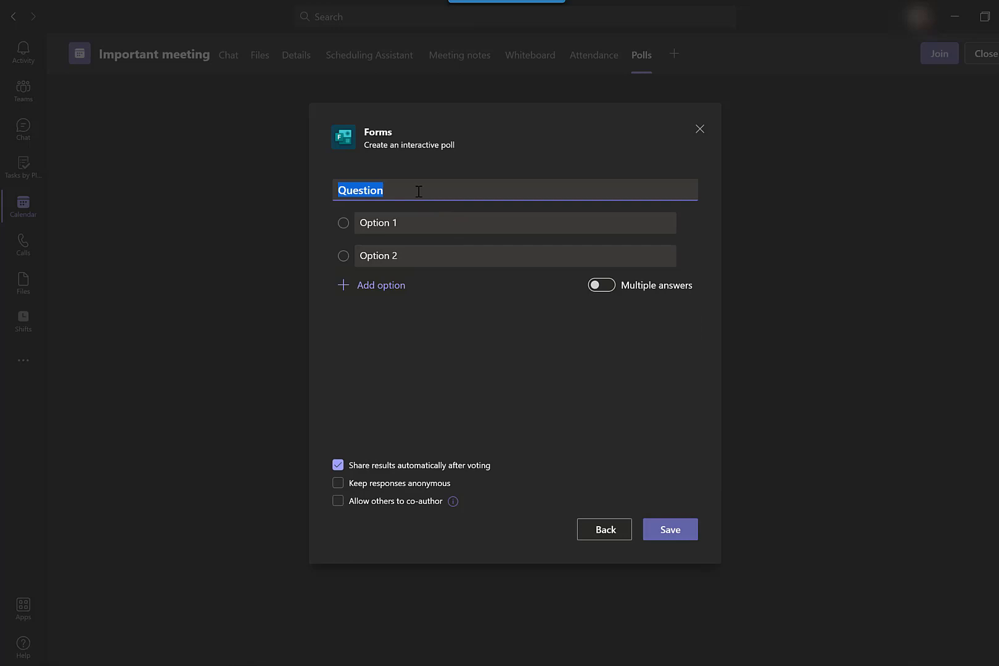
key(BackSpace)
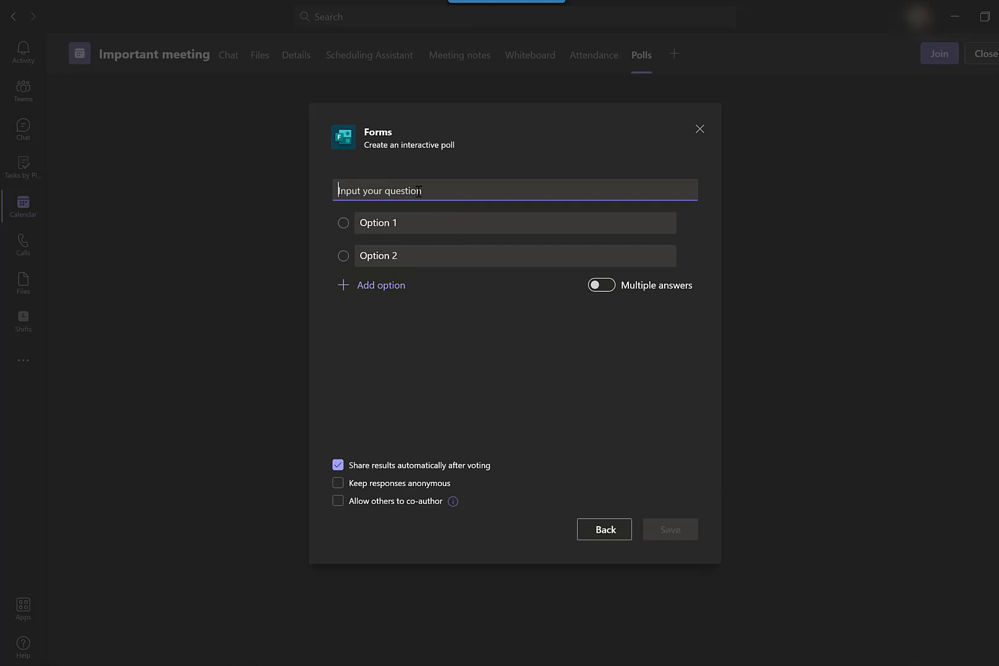
text(Which wo)
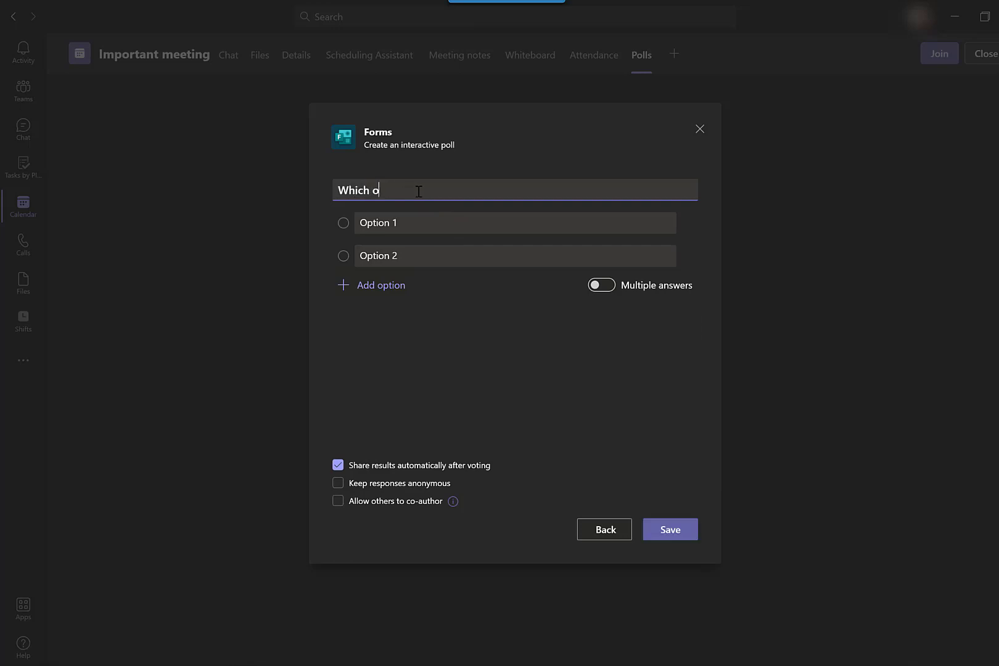
text(uld you prefer to celebrate w)
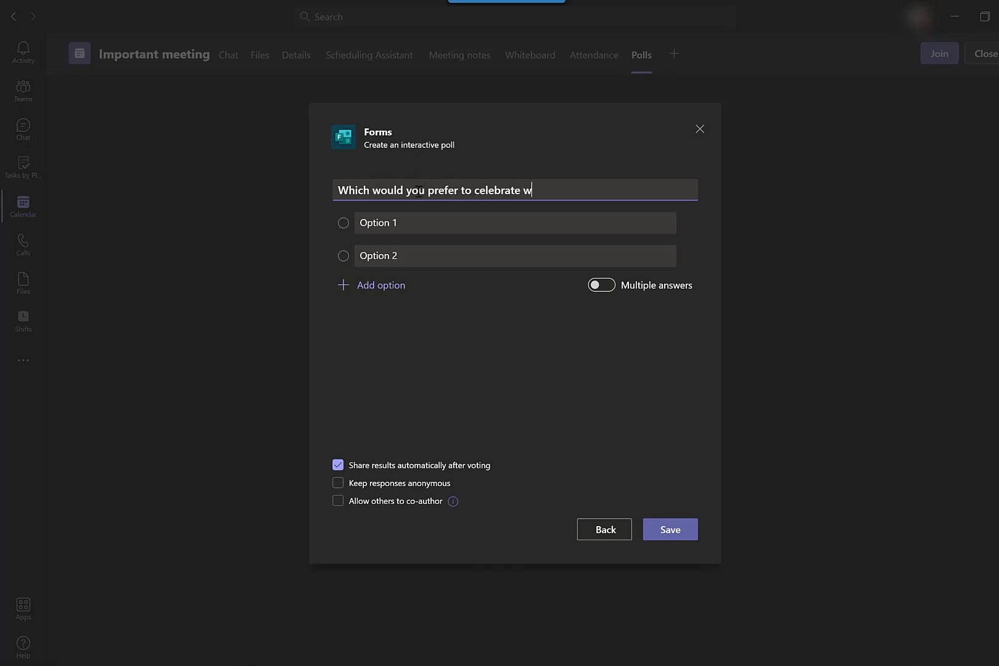
text(ith)
click(387, 223)
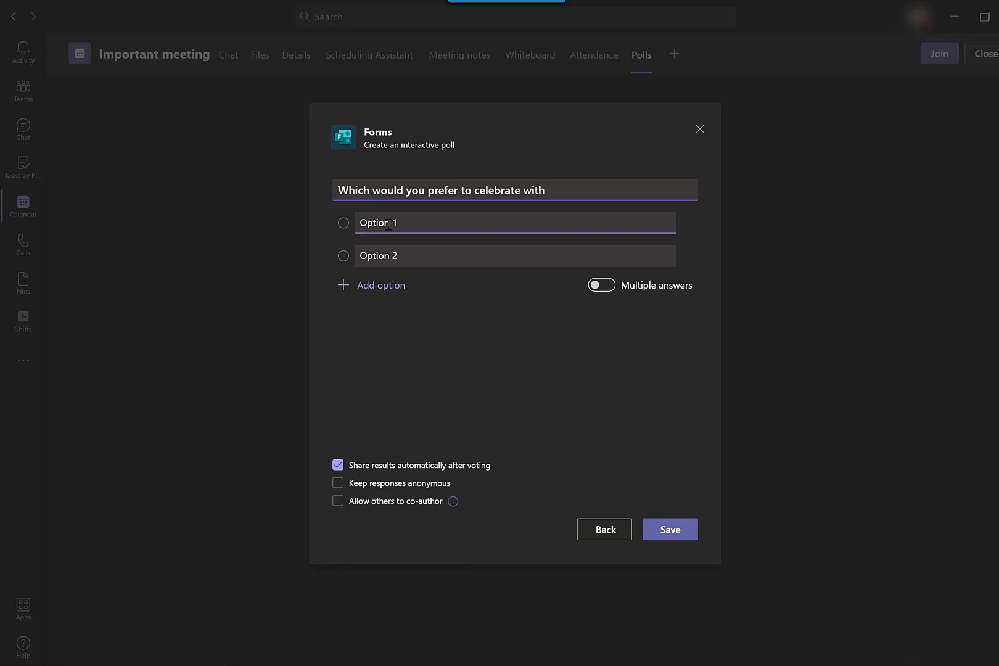
text(?)
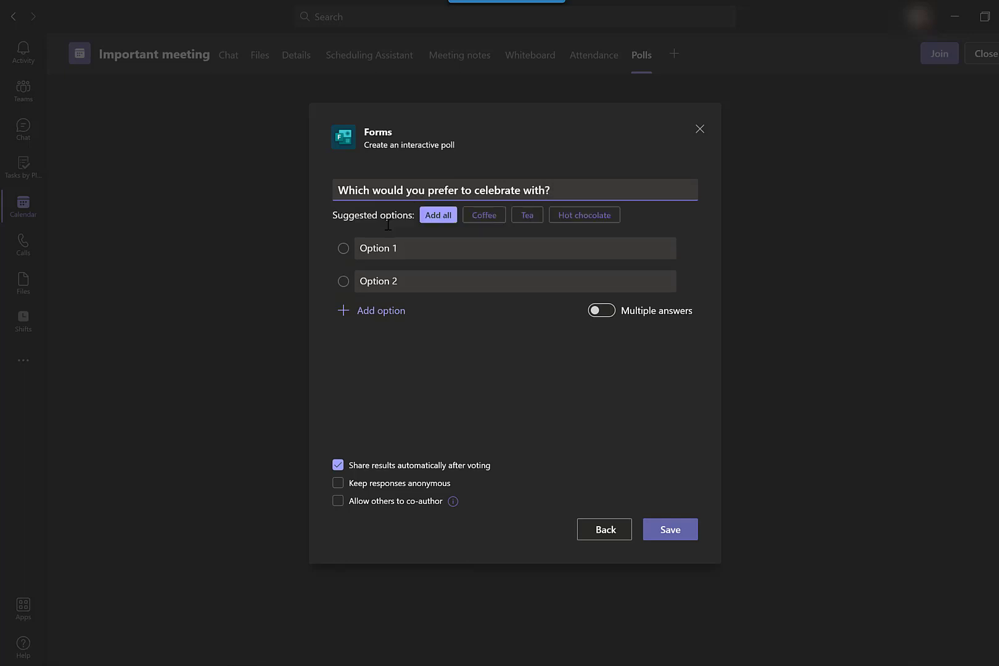
Set the poll's two answer options to "A Pizza day" and "A cake day".
click(383, 248)
text(A )
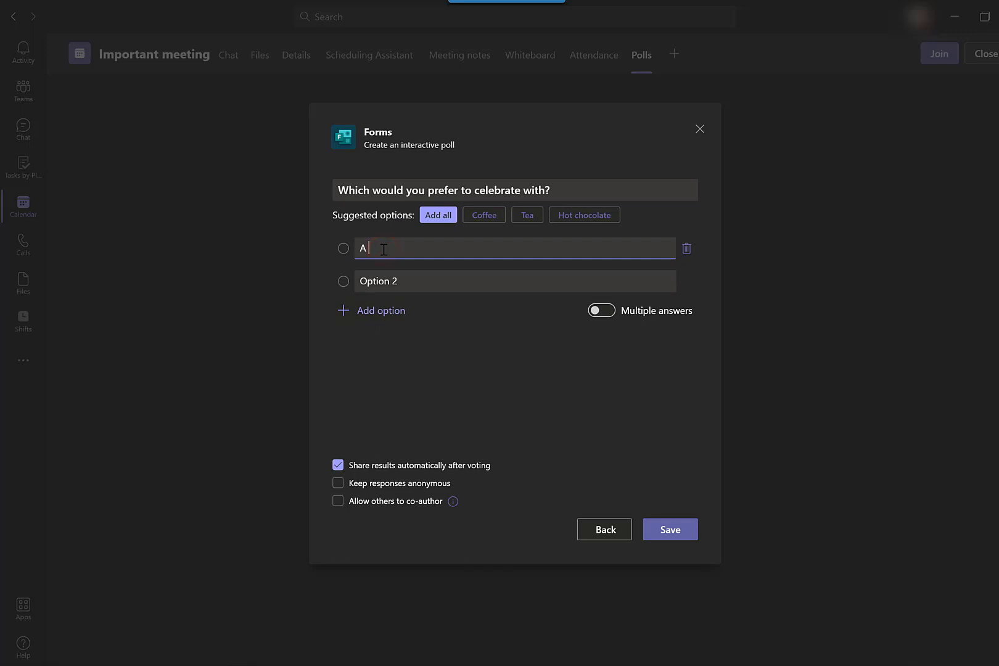
text(Pizza day)
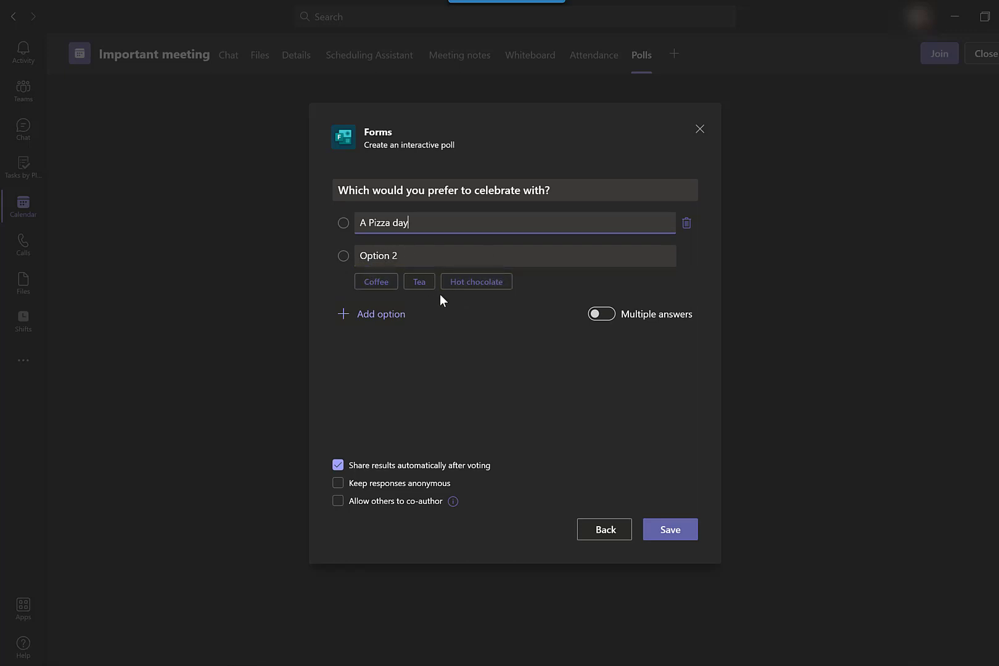
click(395, 257)
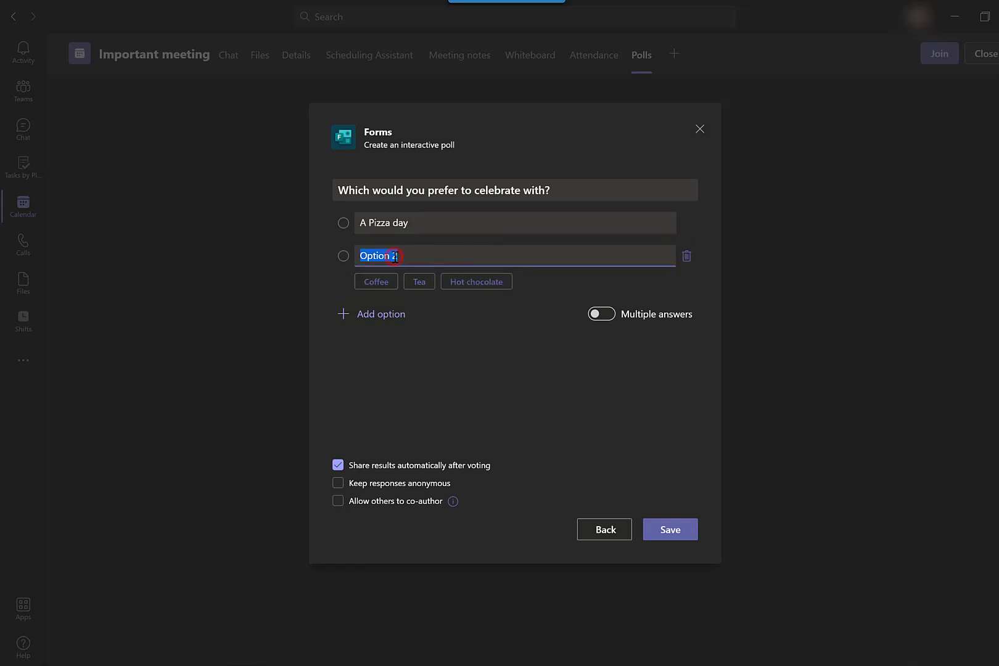
text(A cake day)
Try out a third answer option and the multiple answers and anonymous responses settings, reverting each change.
click(376, 317)
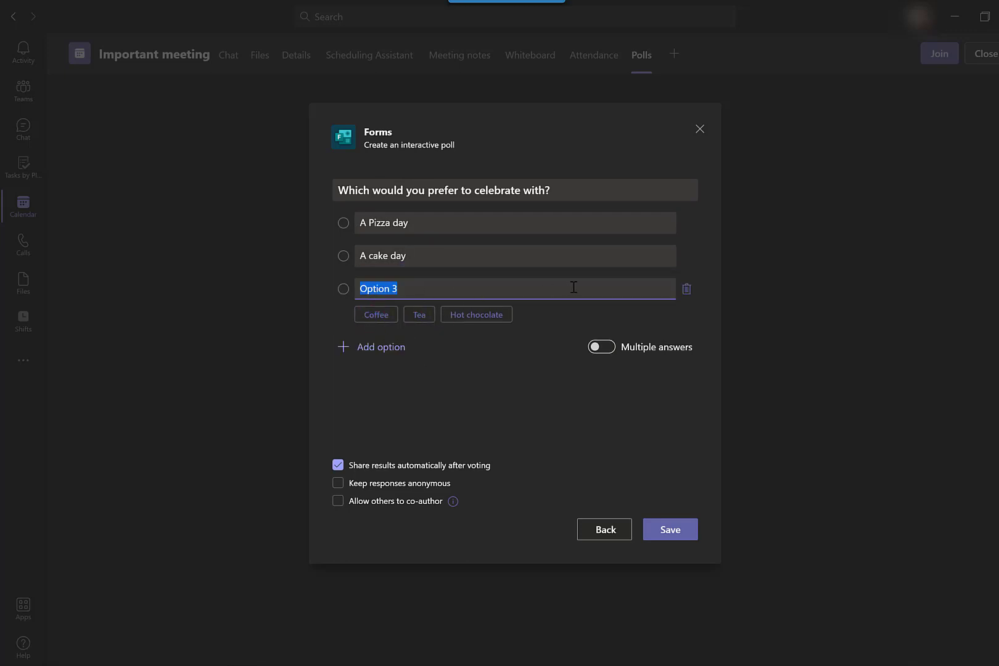
click(687, 292)
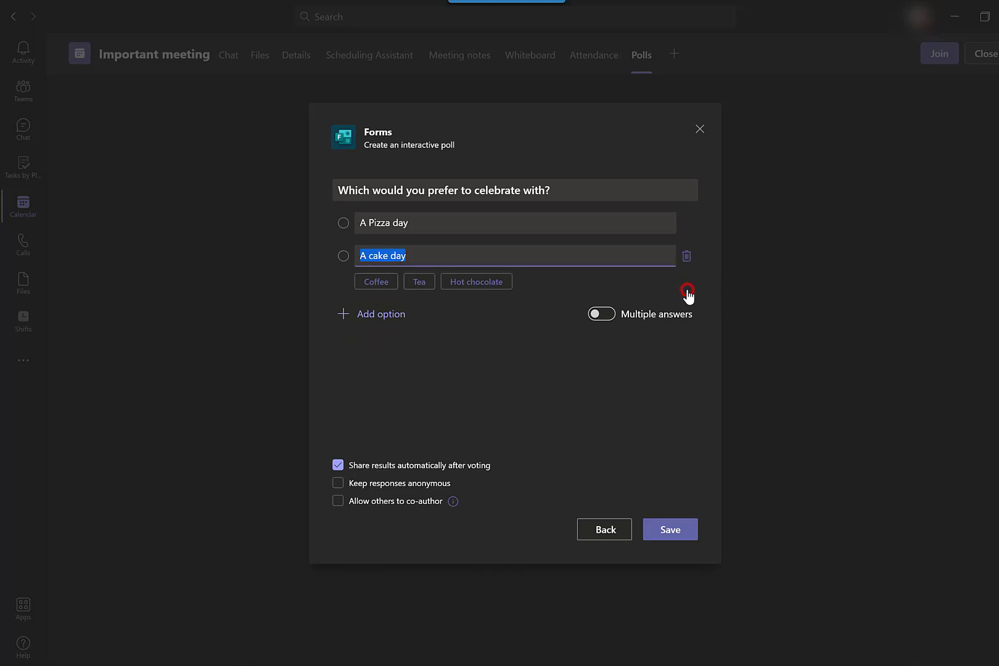
click(608, 315)
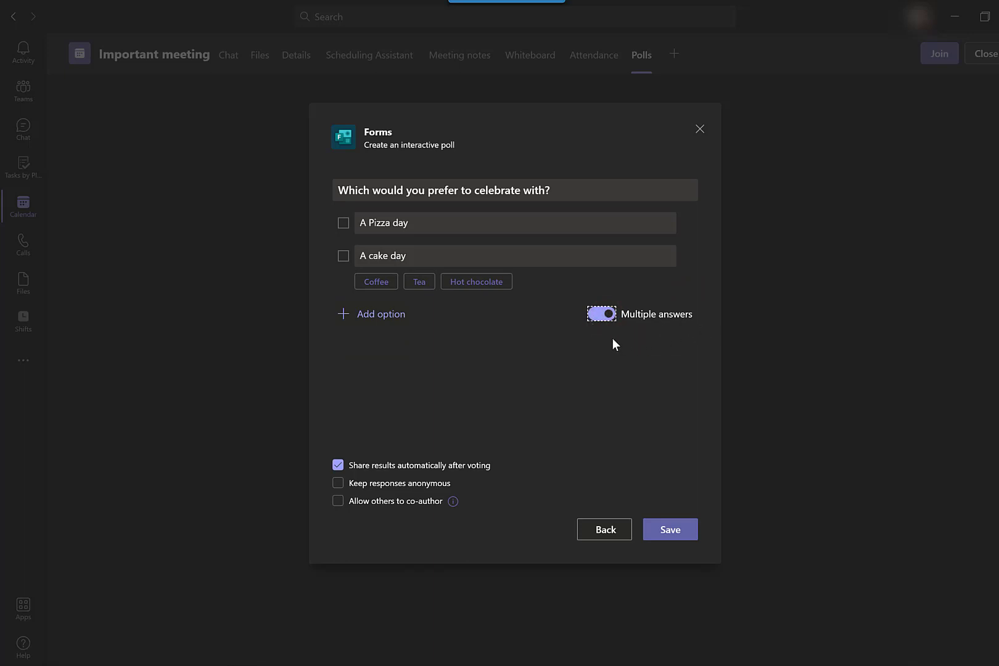
click(608, 315)
click(338, 484)
click(338, 485)
Save the poll as a draft and launch it for the meeting participants.
click(661, 532)
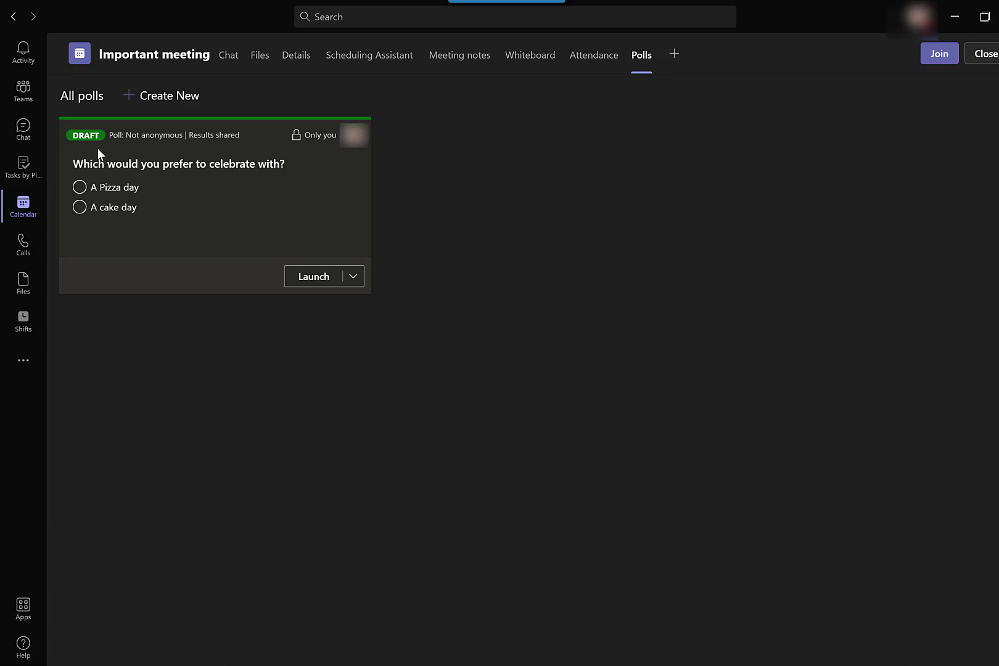
click(355, 277)
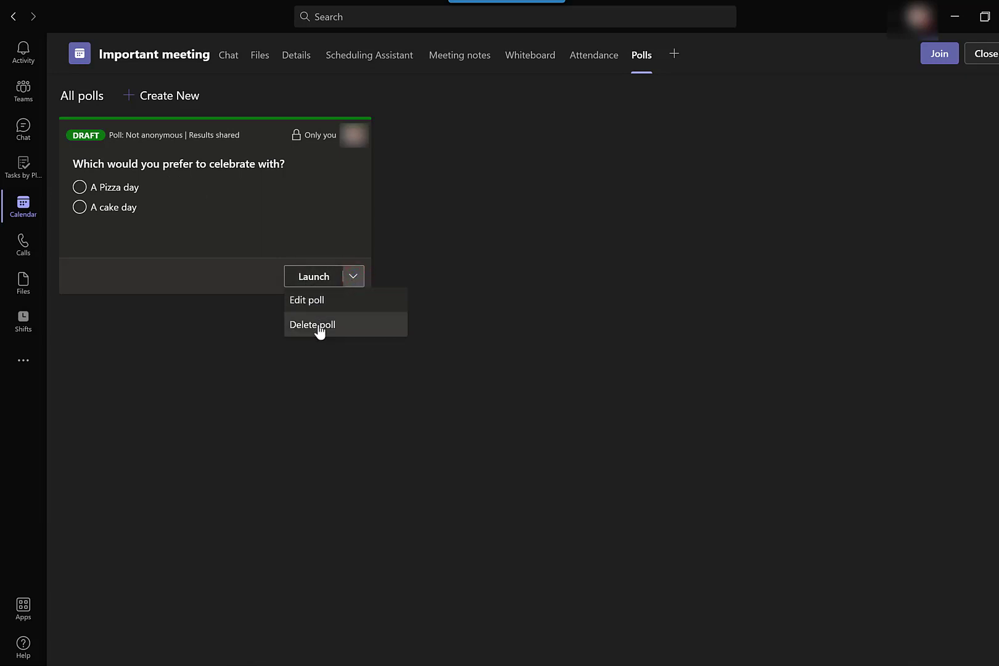
click(307, 277)
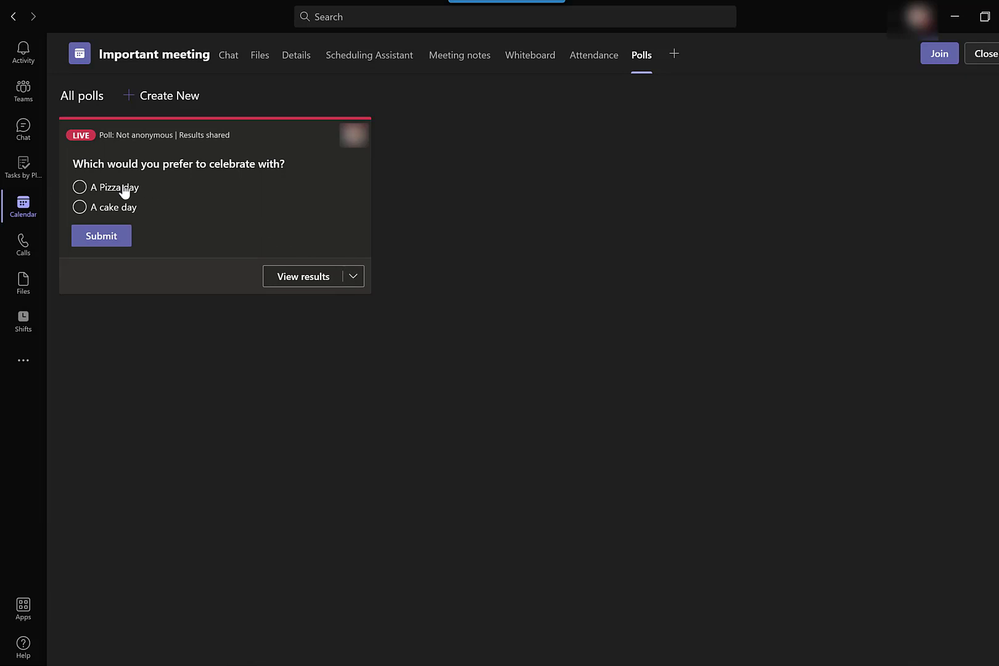
Submit a vote for "A Pizza day" in the live poll and view the poll's results.
click(78, 189)
click(117, 237)
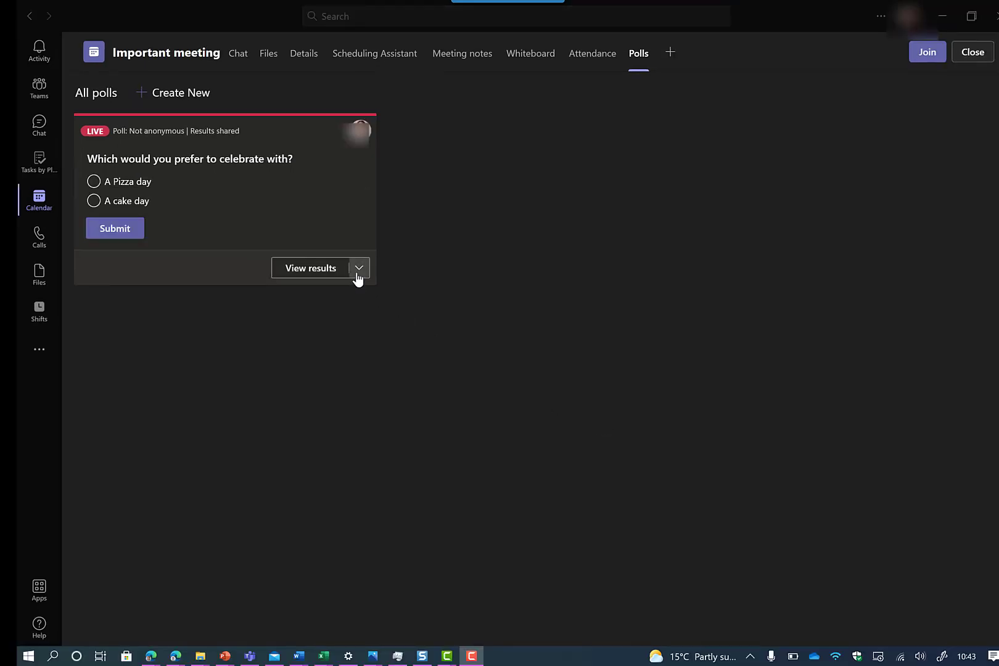
click(358, 269)
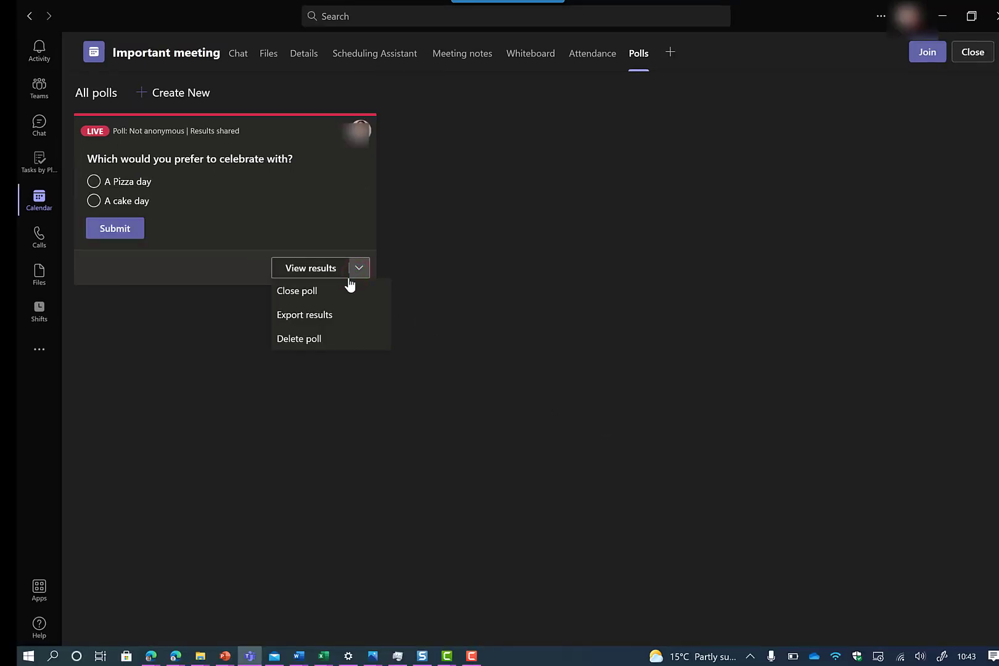
click(306, 267)
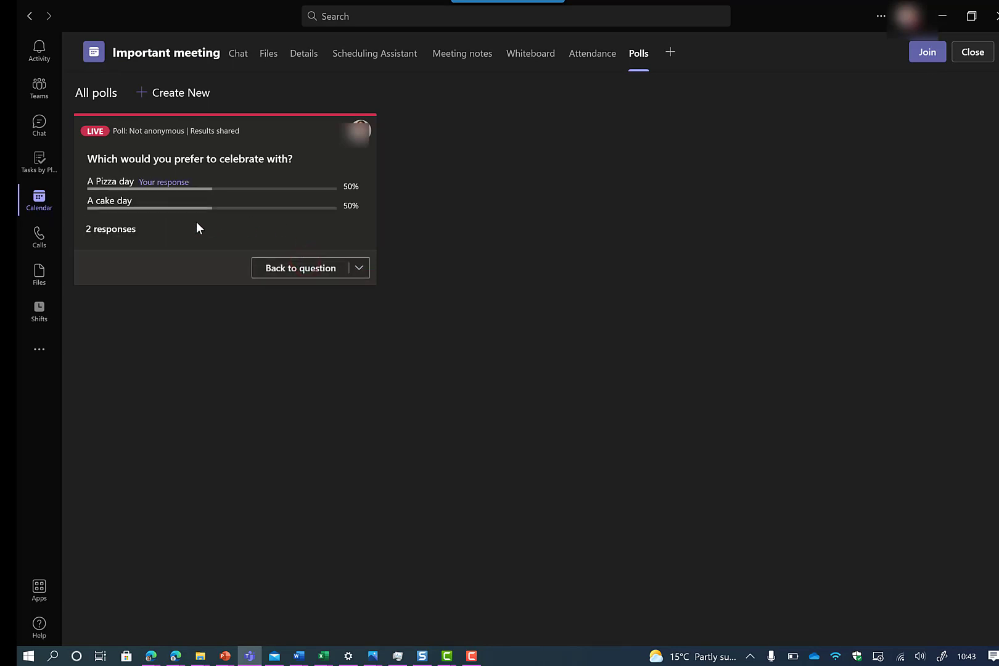
Export the poll results and open the downloaded workbook "Which would you prefer to celebrate with_ (1).xlsx" in Excel.
click(361, 269)
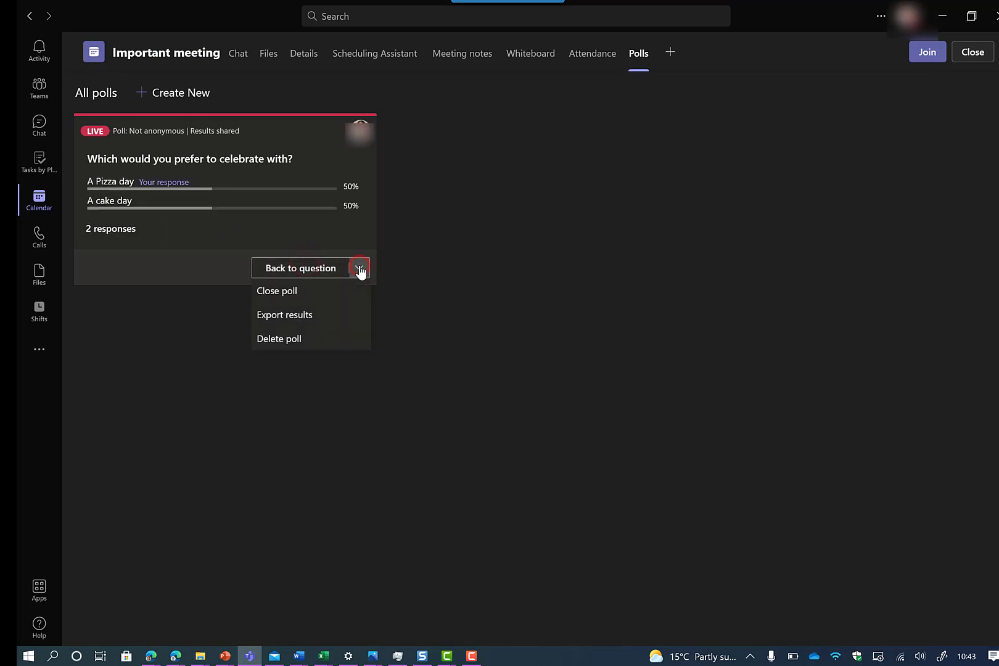
click(334, 316)
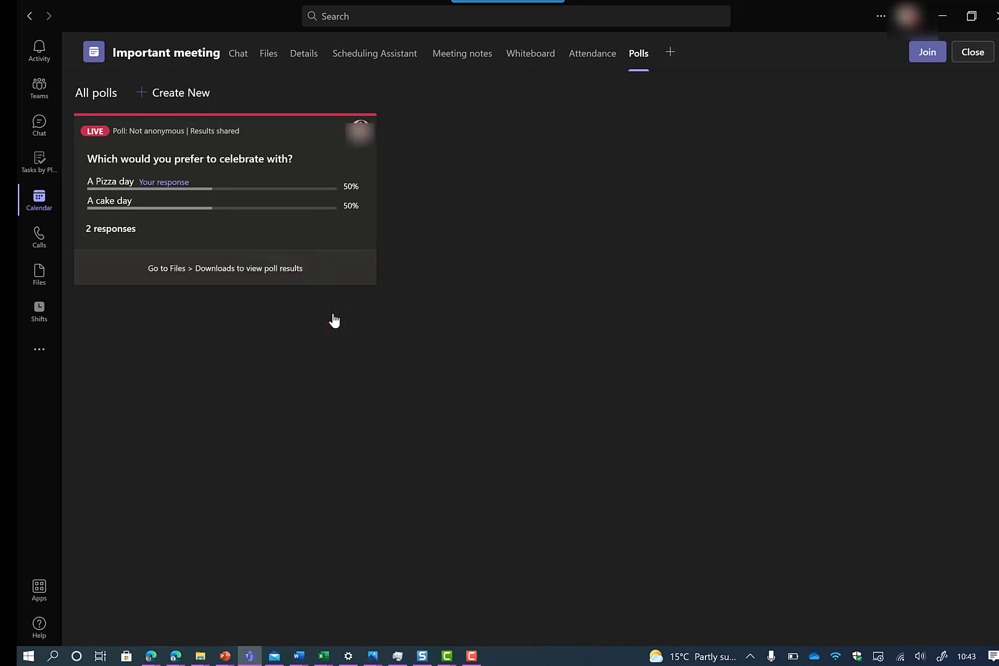
click(38, 276)
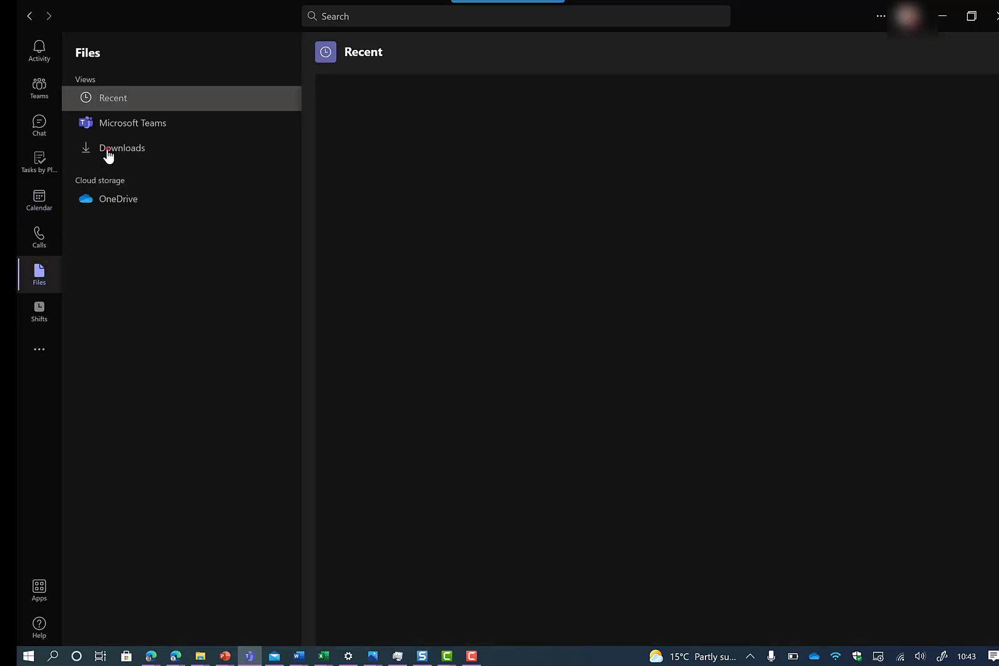
click(108, 151)
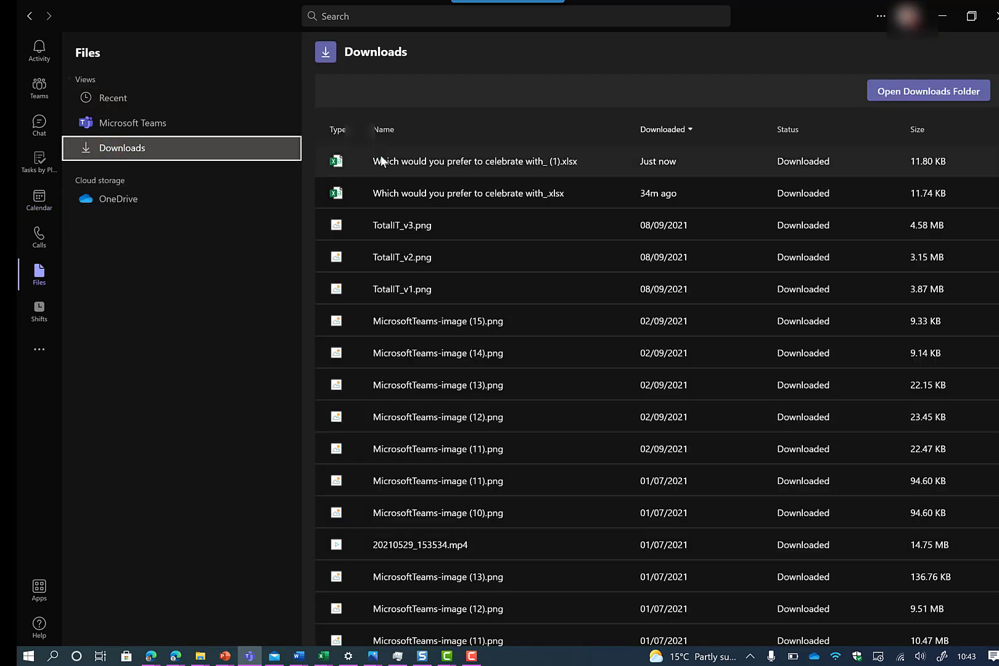
click(380, 160)
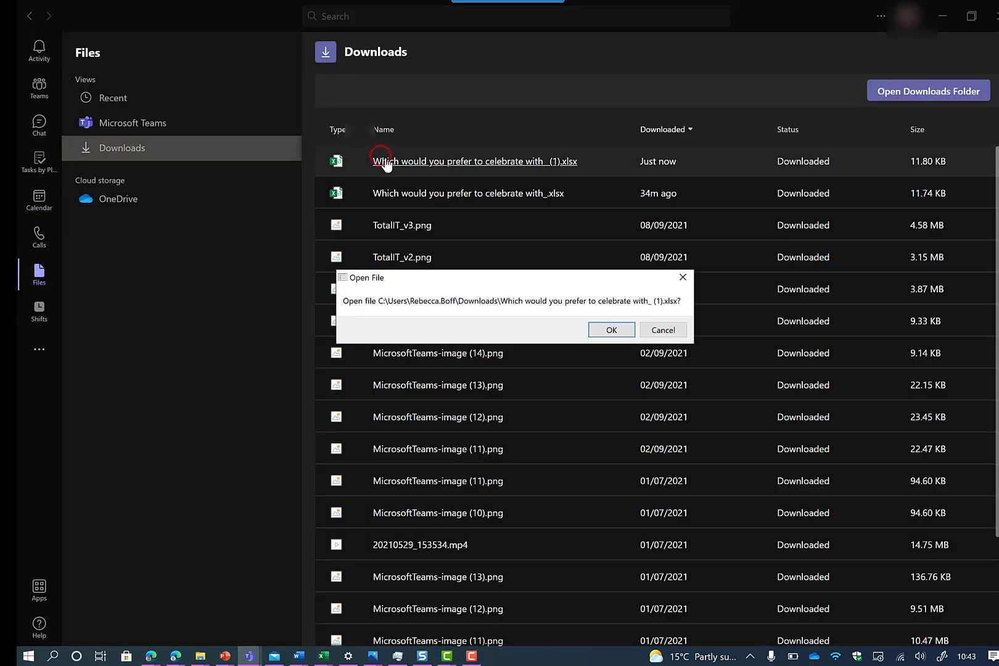
click(611, 329)
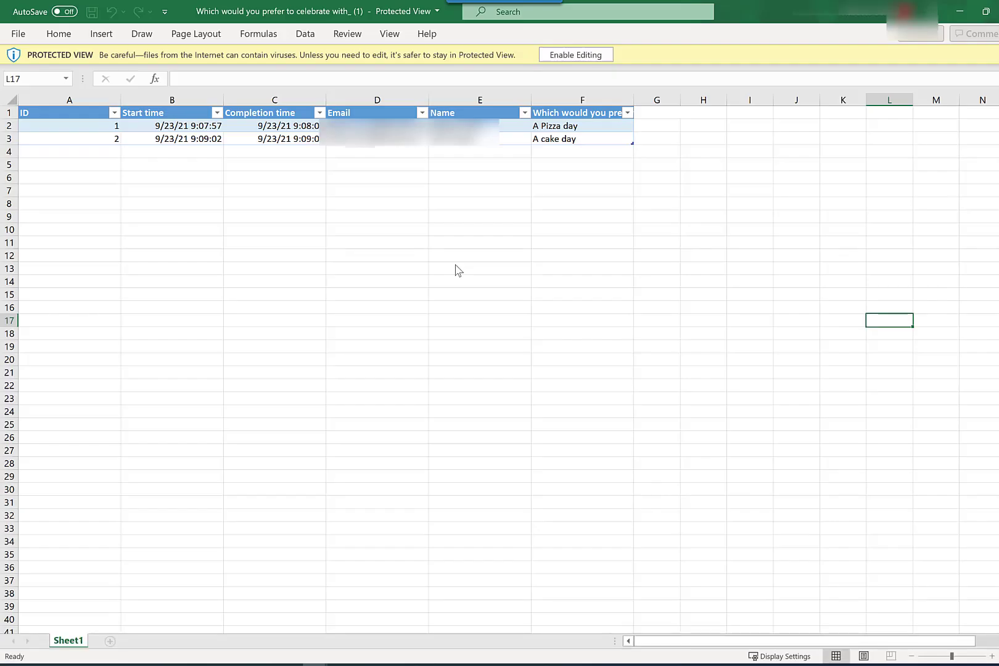